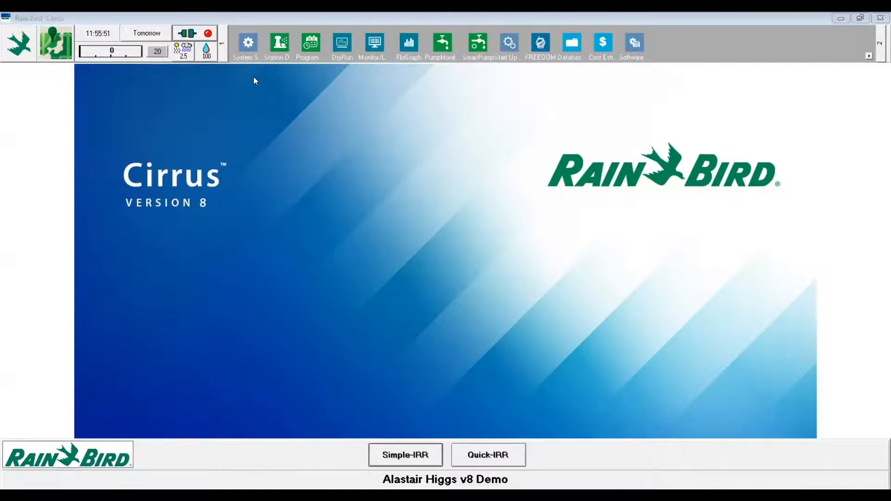
In the system's Default Data Settings, set the GREENS cycle time to 3 and soak time to 10.
{"action": "left_click", "coordinate": [244, 43]}
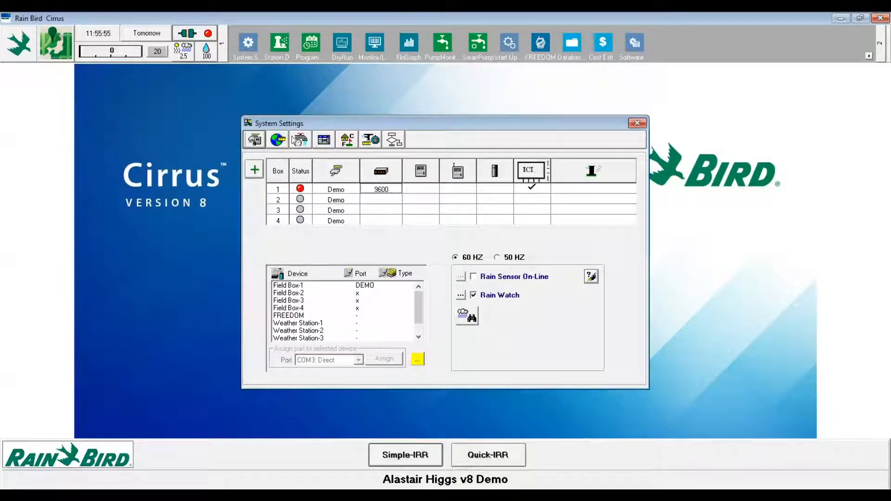
{"action": "left_click", "coordinate": [367, 140]}
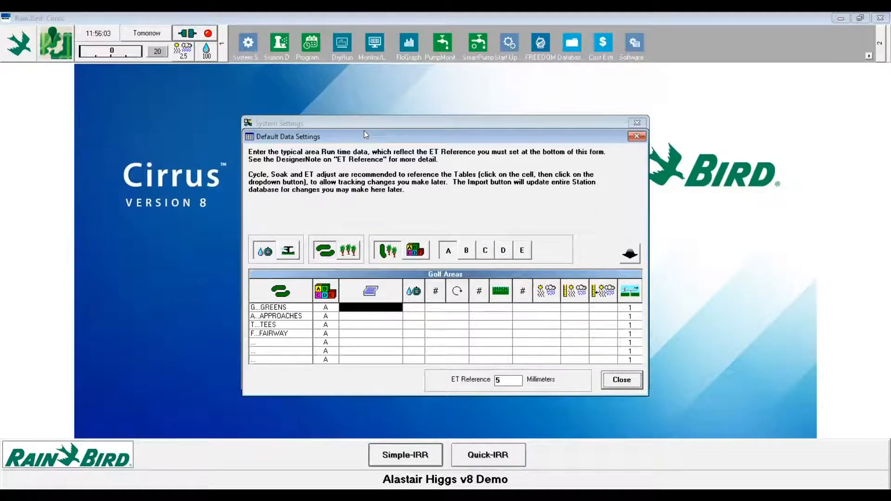
{"action": "left_click_drag", "start_coordinate": [364, 131], "coordinate": [364, 119]}
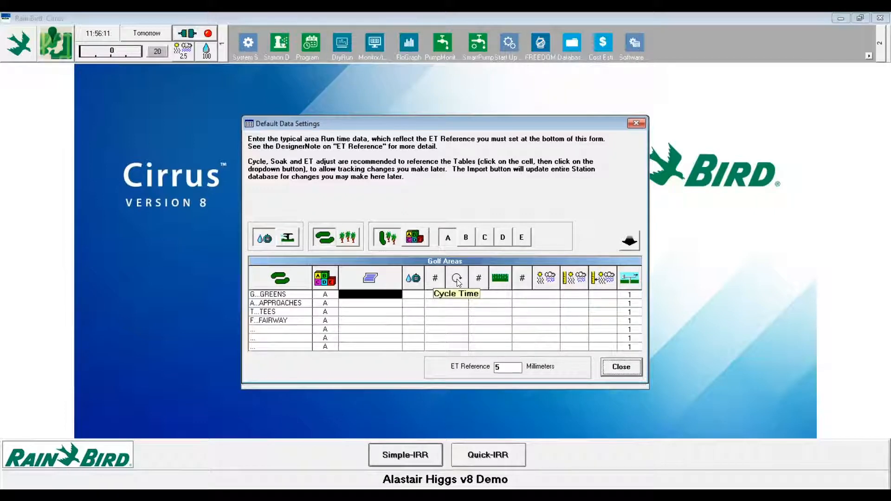
{"action": "left_click", "coordinate": [456, 297]}
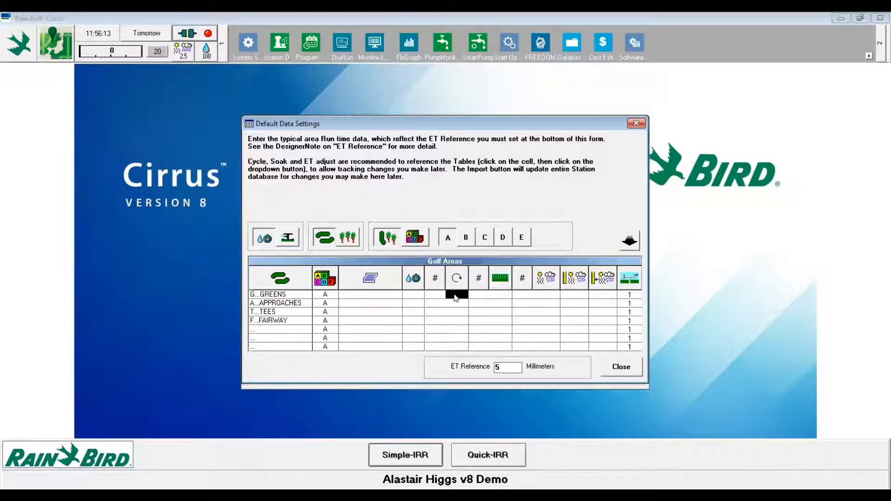
{"action": "left_click", "coordinate": [456, 295]}
{"action": "left_click", "coordinate": [454, 310]}
{"action": "left_click", "coordinate": [498, 295]}
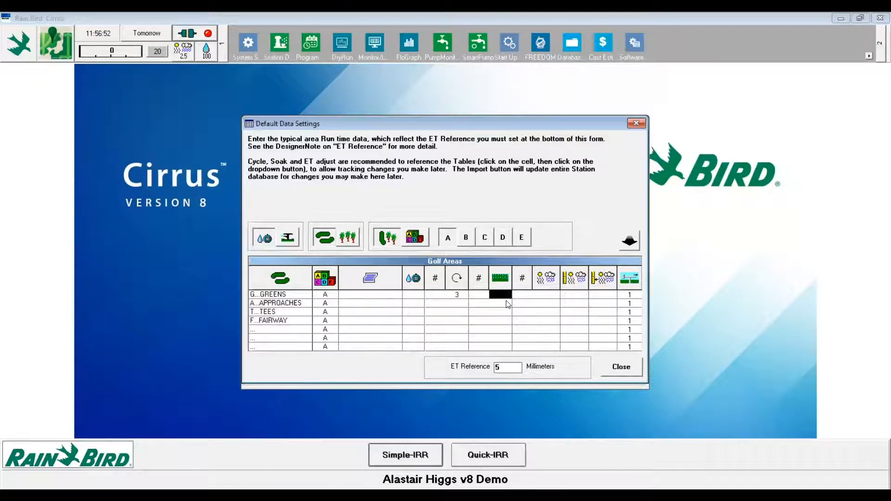
{"action": "type", "text": "10"}
{"action": "left_click", "coordinate": [496, 305]}
Set the FAIRWAY default cycle time to 5 and soak time to 20.
{"action": "left_click", "coordinate": [457, 320]}
{"action": "left_click", "coordinate": [461, 321]}
{"action": "type", "text": "5"}
{"action": "left_click", "coordinate": [499, 323]}
{"action": "left_click", "coordinate": [499, 324]}
{"action": "type", "text": "20"}
{"action": "left_click", "coordinate": [496, 308]}
Import the default cycle and soak times into all areas and all sub areas, and close the system settings.
{"action": "left_click", "coordinate": [629, 240]}
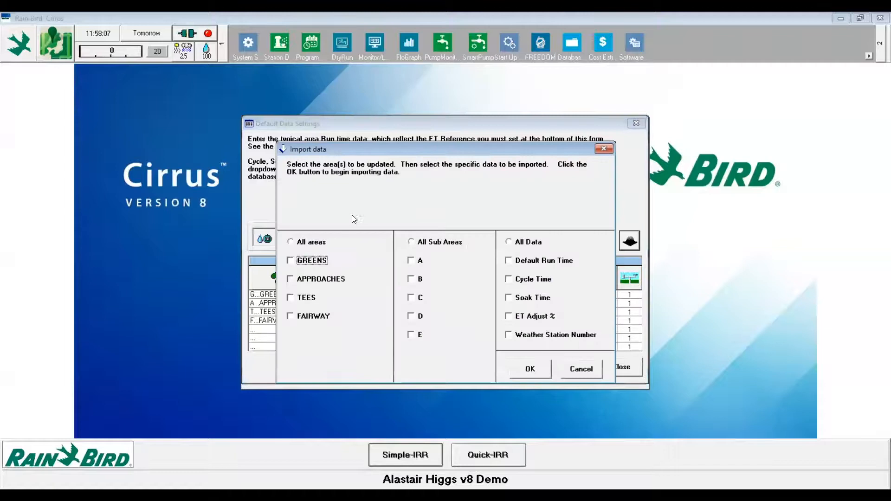
{"action": "left_click", "coordinate": [292, 241]}
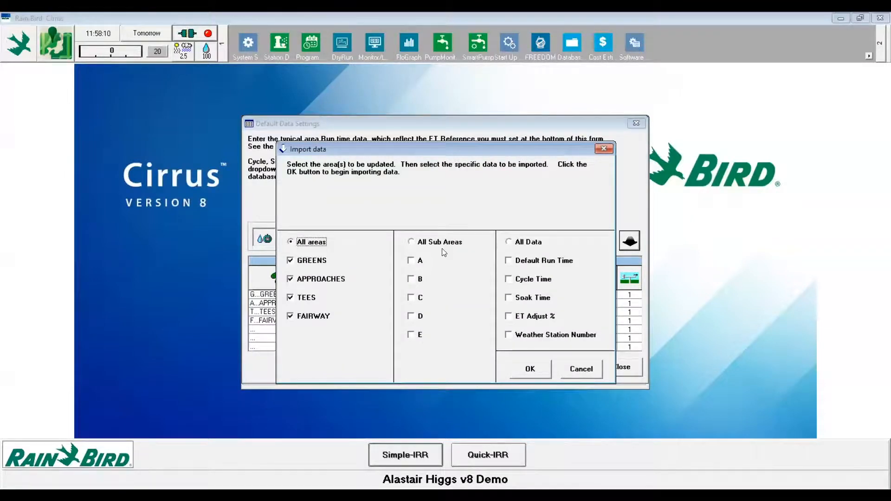
{"action": "left_click", "coordinate": [411, 242]}
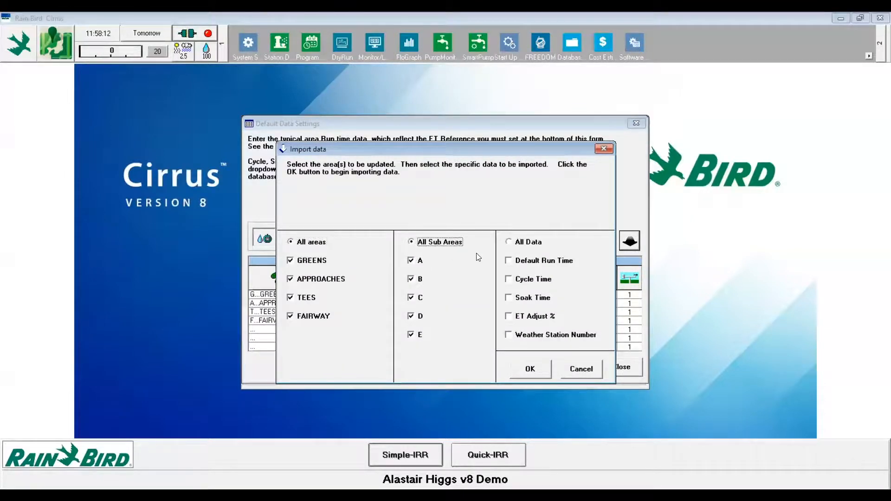
{"action": "left_click", "coordinate": [512, 280]}
{"action": "left_click", "coordinate": [513, 298]}
{"action": "left_click", "coordinate": [530, 367]}
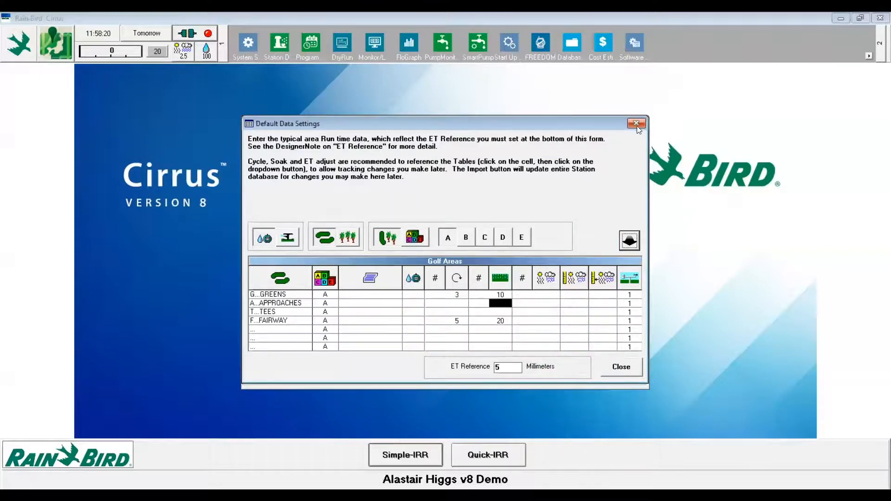
{"action": "left_click", "coordinate": [635, 125]}
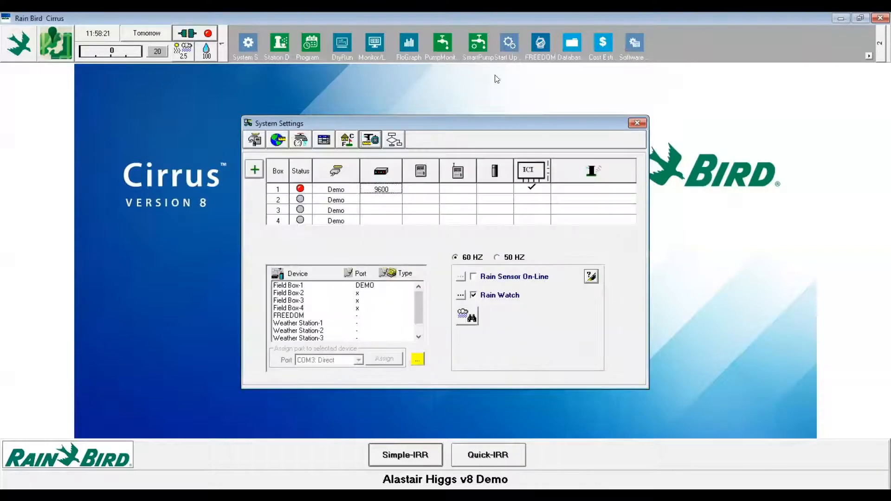
{"action": "left_click", "coordinate": [638, 125]}
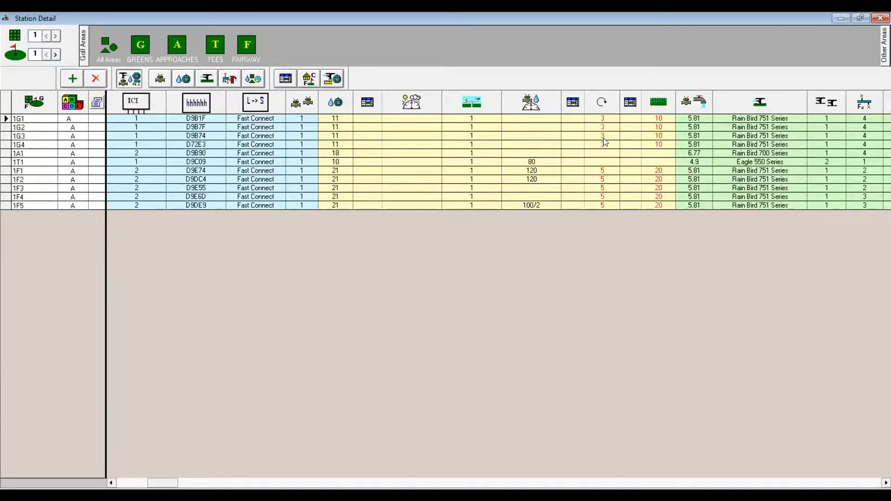
In the system data tables' Soak Time Table, set Usga to 7 and Nat to 9.
{"action": "left_click", "coordinate": [287, 79]}
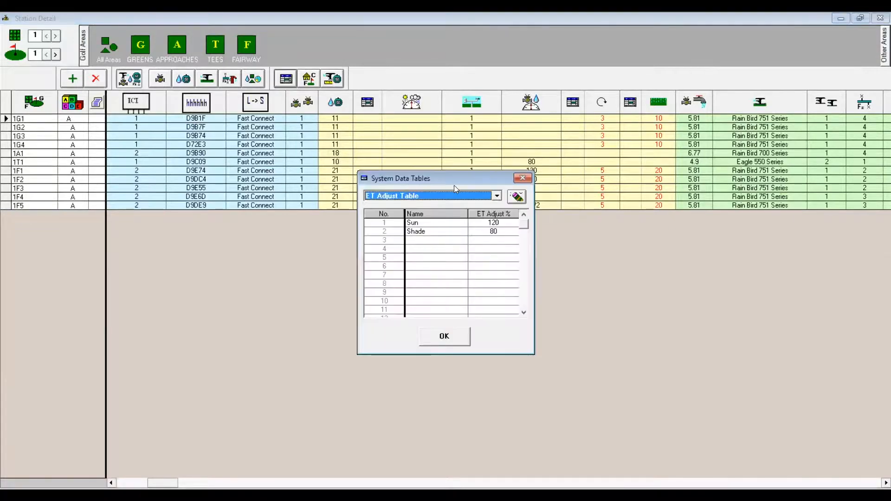
{"action": "left_click", "coordinate": [493, 196]}
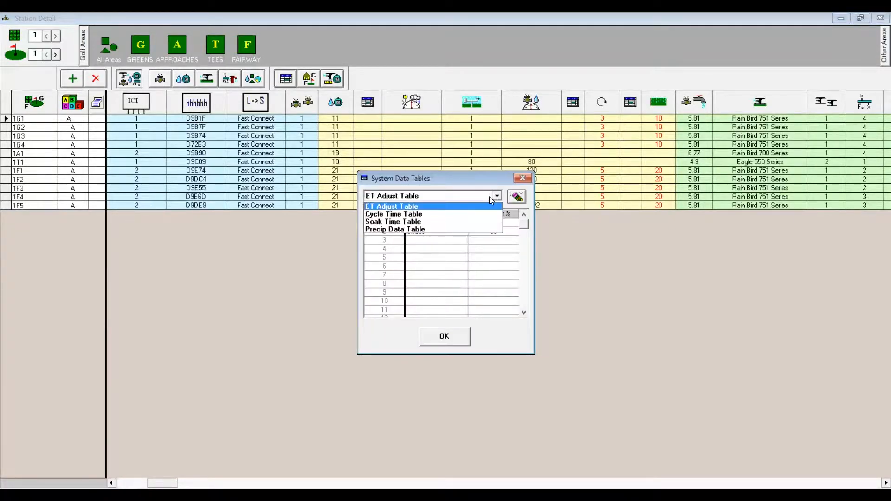
{"action": "left_click", "coordinate": [463, 214]}
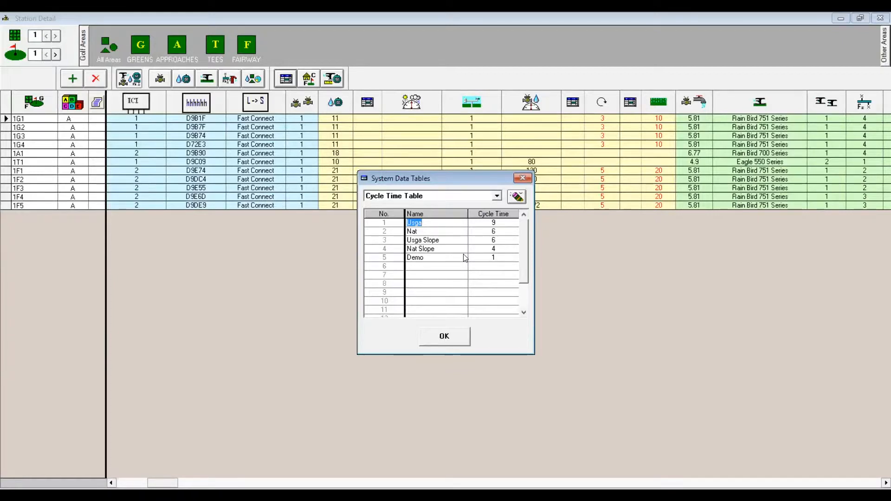
{"action": "left_click", "coordinate": [497, 195]}
{"action": "left_click", "coordinate": [486, 221]}
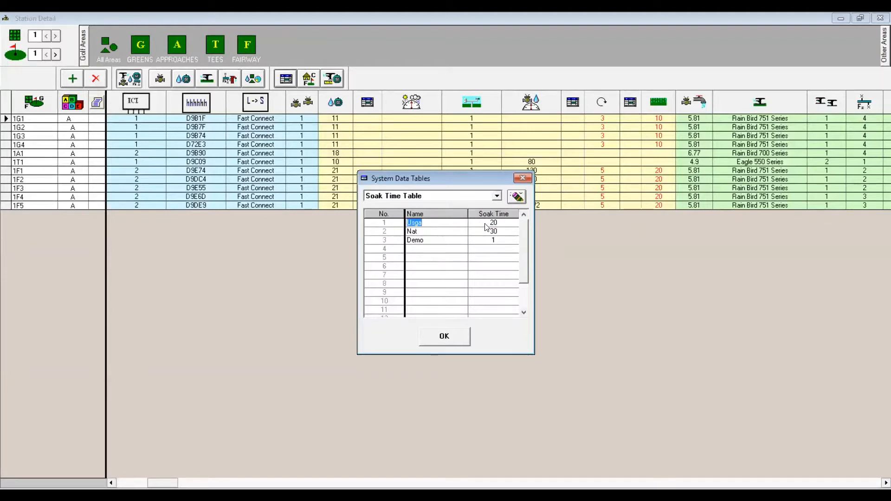
{"action": "left_click", "coordinate": [486, 232]}
{"action": "left_click", "coordinate": [487, 222]}
{"action": "type", "text": "7"}
{"action": "left_click", "coordinate": [494, 232]}
{"action": "type", "text": "9"}
{"action": "left_click", "coordinate": [433, 338]}
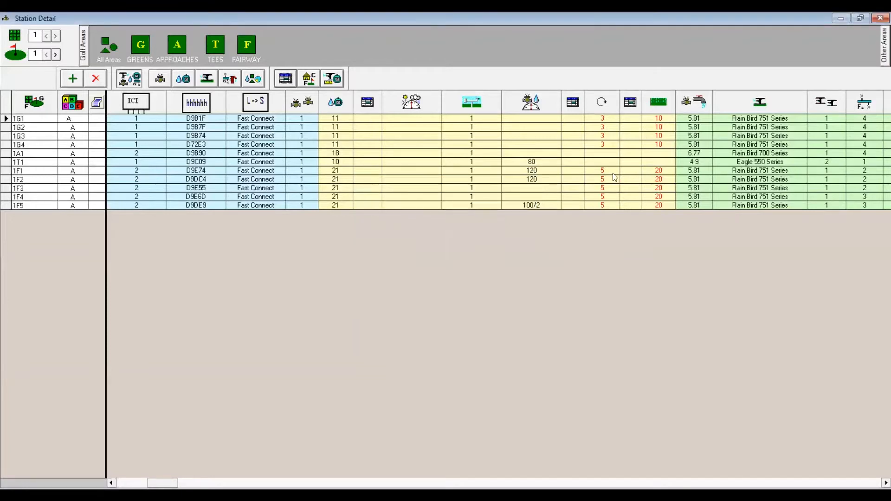
Assign the Usga cycle time and Usga soak time table entries to station 1A1.
{"action": "left_click", "coordinate": [581, 154]}
{"action": "left_click", "coordinate": [580, 153]}
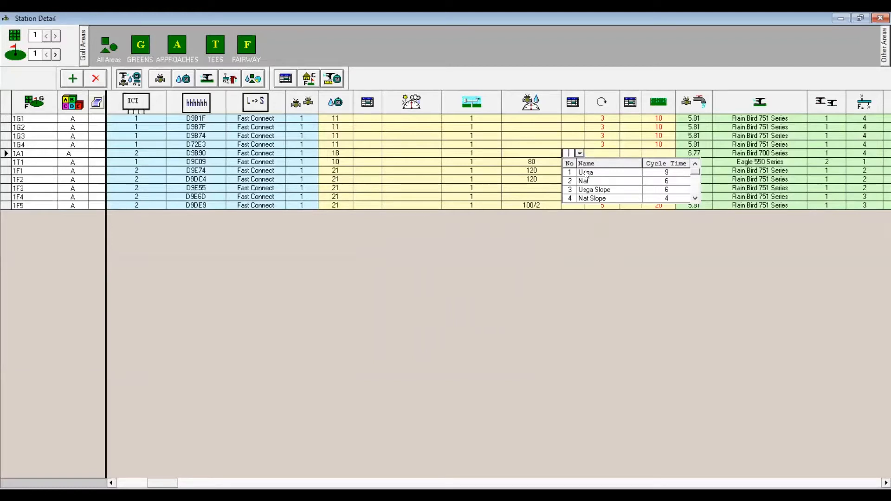
{"action": "left_click", "coordinate": [586, 173]}
{"action": "left_click", "coordinate": [631, 153]}
{"action": "left_click", "coordinate": [636, 154]}
{"action": "left_click", "coordinate": [646, 173]}
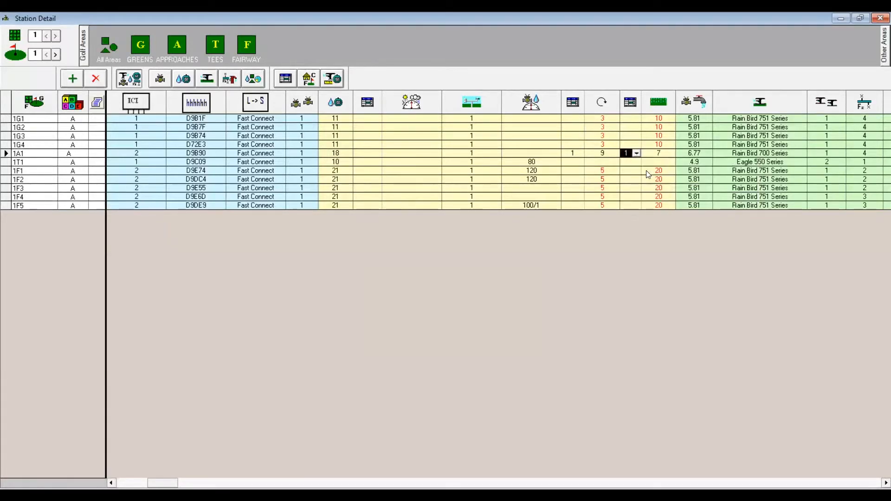
Assign the Nat cycle time and Nat soak time table entries to station 1T1.
{"action": "left_click", "coordinate": [582, 164]}
{"action": "left_click", "coordinate": [582, 165]}
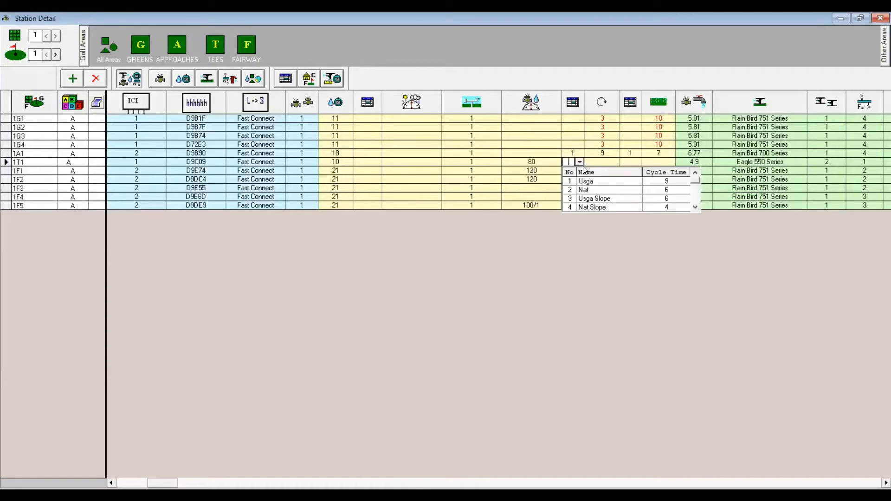
{"action": "left_click", "coordinate": [592, 192]}
{"action": "left_click", "coordinate": [629, 164]}
{"action": "left_click", "coordinate": [637, 163]}
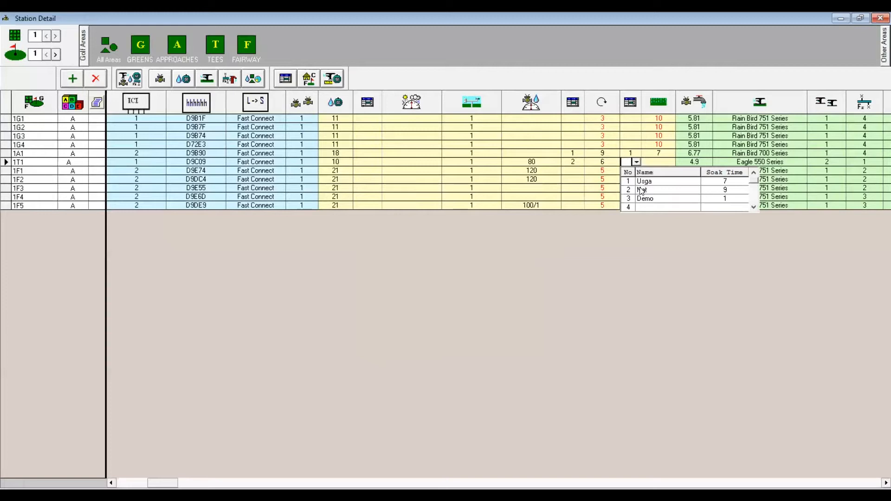
{"action": "left_click", "coordinate": [641, 190]}
{"action": "left_click", "coordinate": [625, 180]}
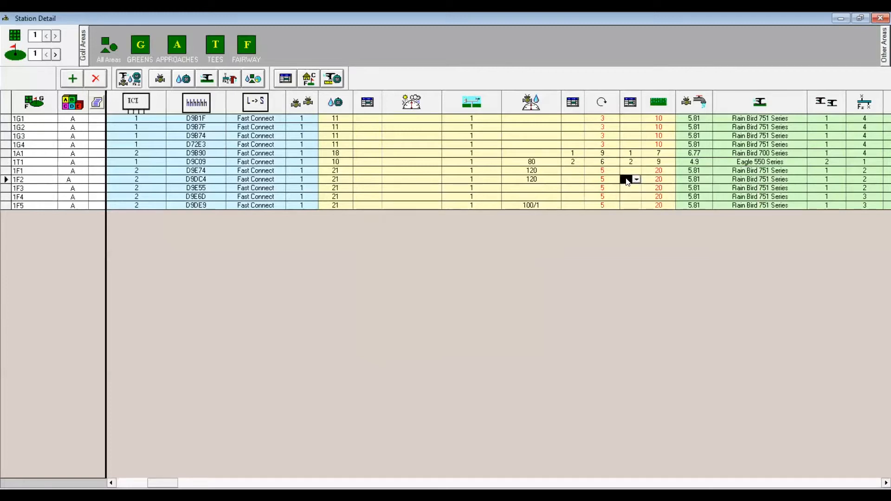